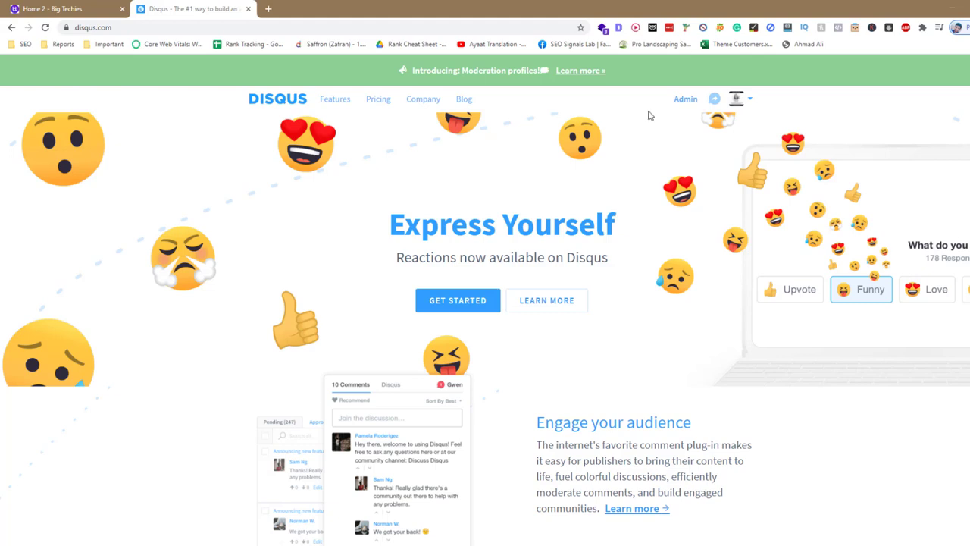
- Create a new Disqus site named Big Techies in the Business category
click(678, 106)
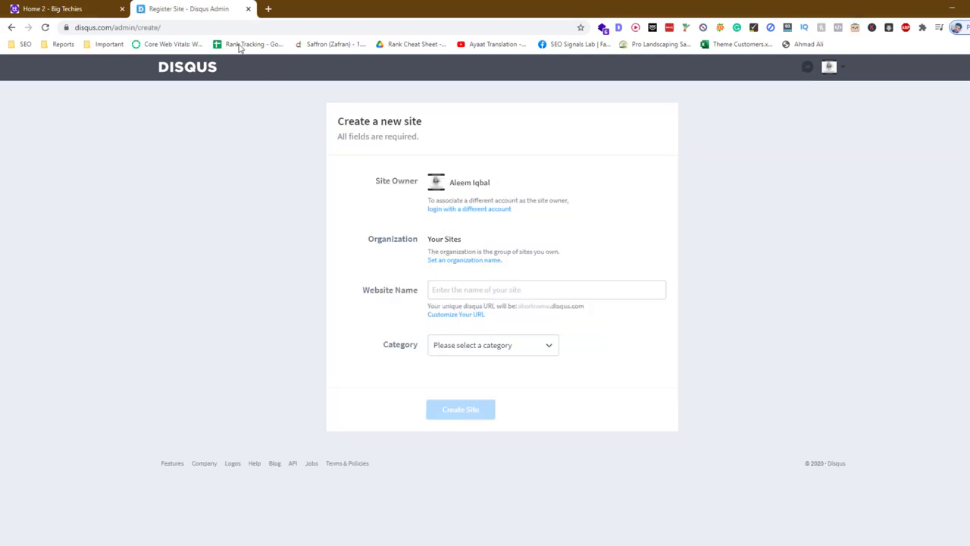
click(516, 291)
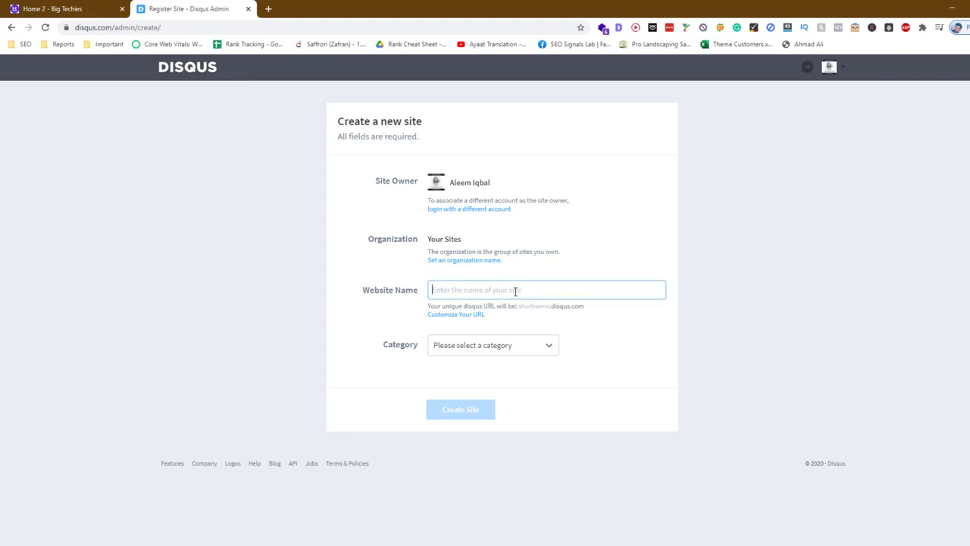
text(Bigte)
key(BackSpace)
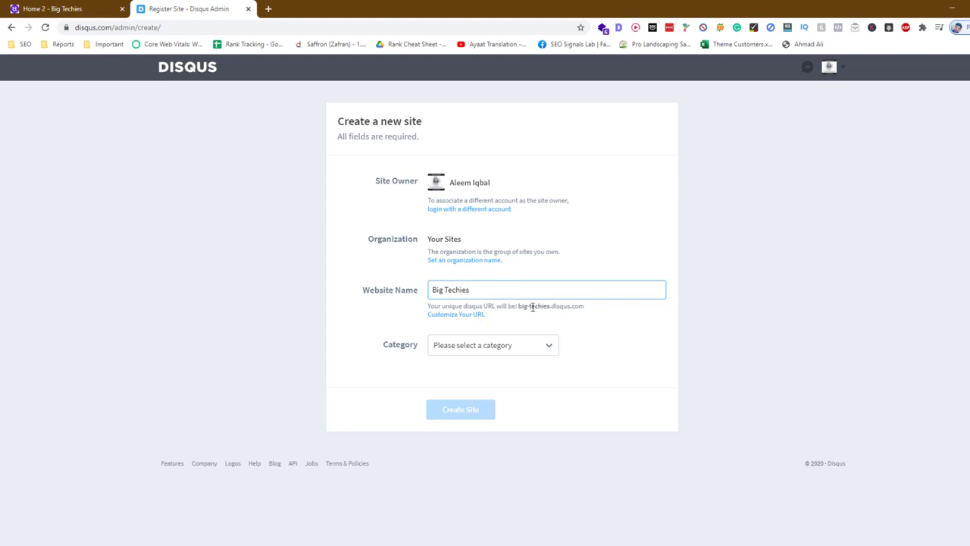
click(463, 350)
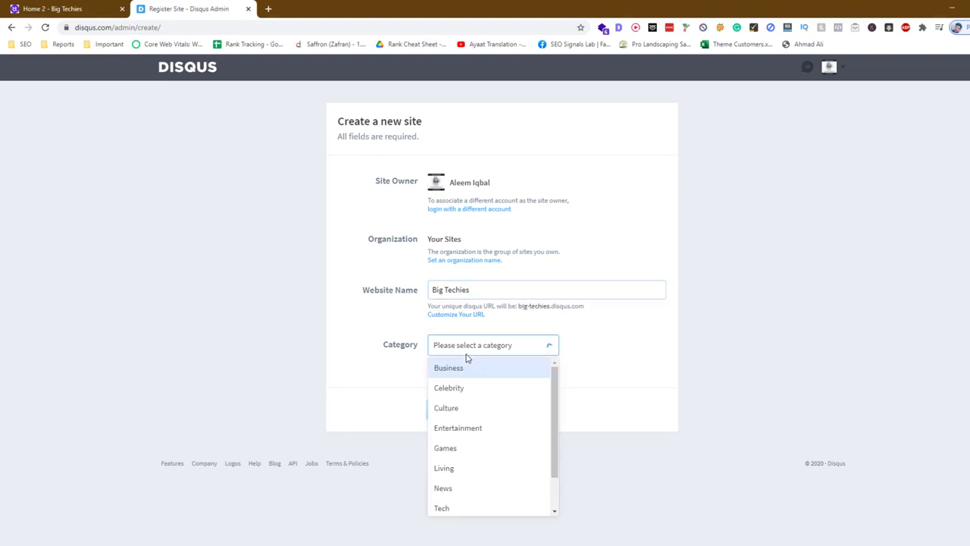
scroll(491, 416, down, 1)
scroll(492, 416, up, 1)
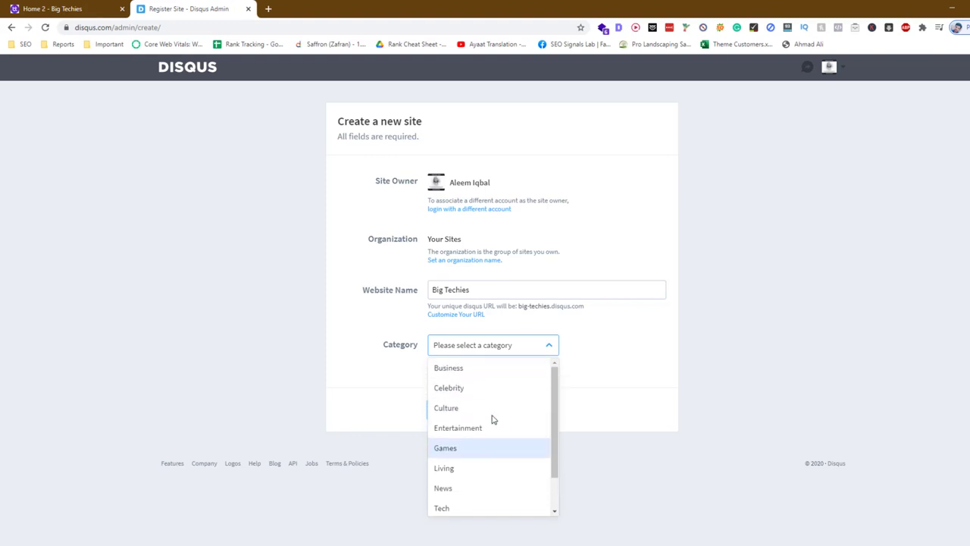
click(485, 370)
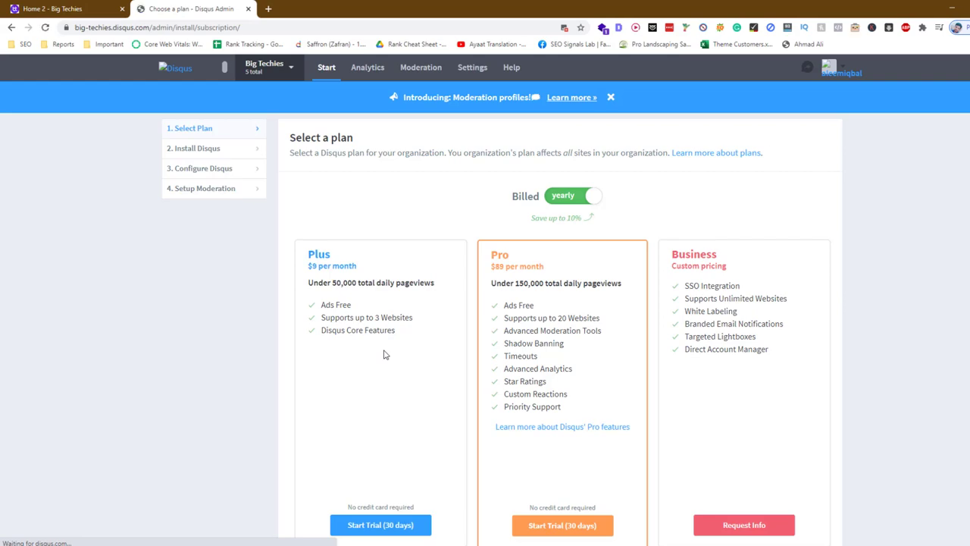
- Select the plan below the paid trial plans and open the install instructions for the WordPress platform
scroll(384, 354, down, 4)
click(539, 370)
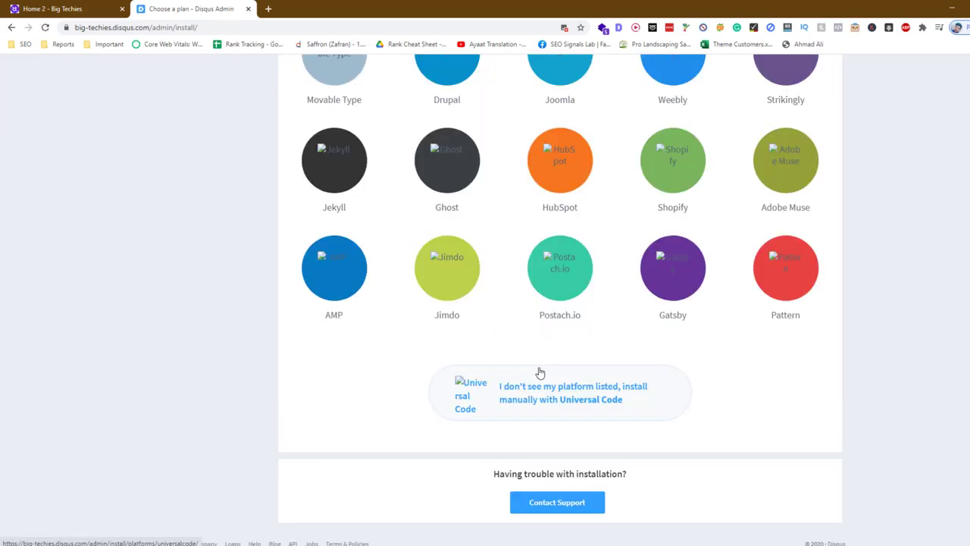
scroll(455, 342, up, 3)
click(319, 182)
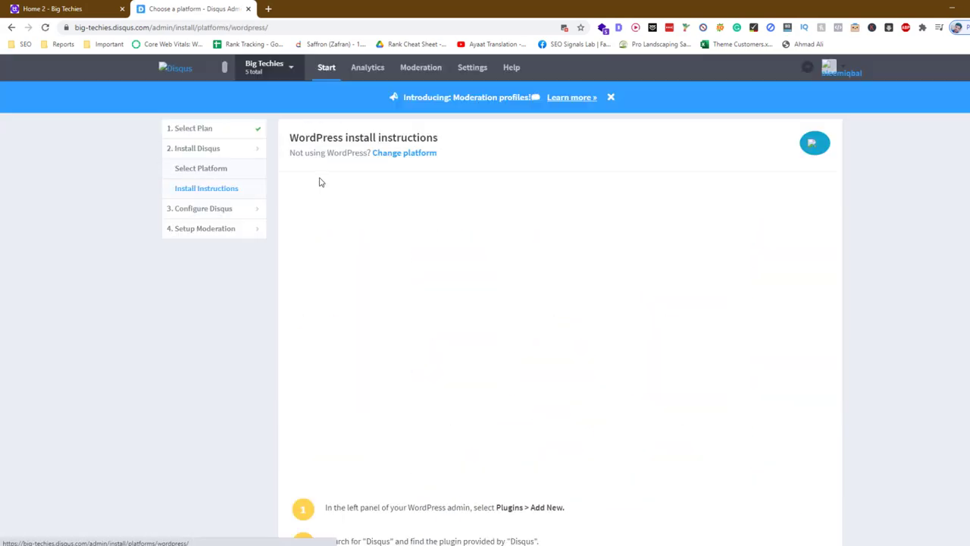
scroll(255, 323, down, 2)
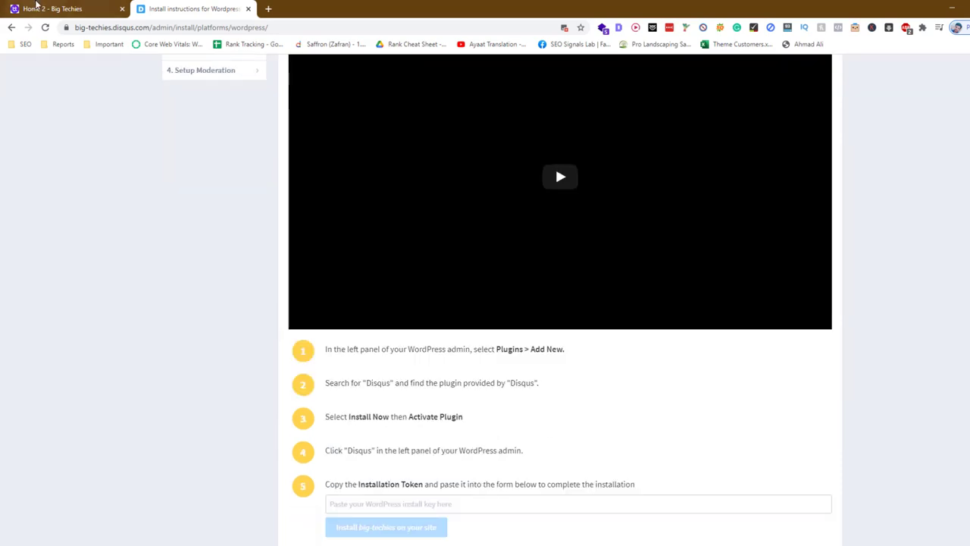
- Switch to the Big Techies WordPress dashboard and search for Disqus among the new plugins to add
click(35, 6)
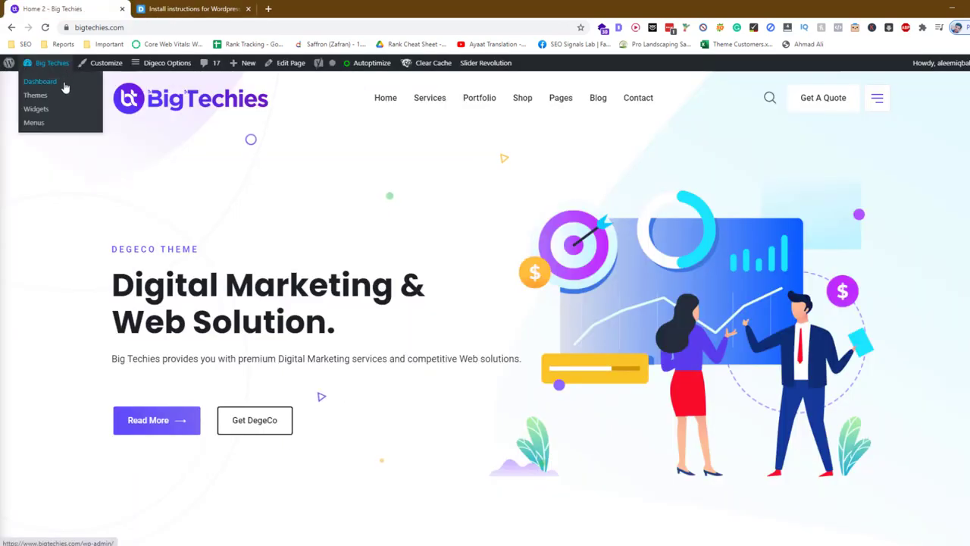
click(65, 88)
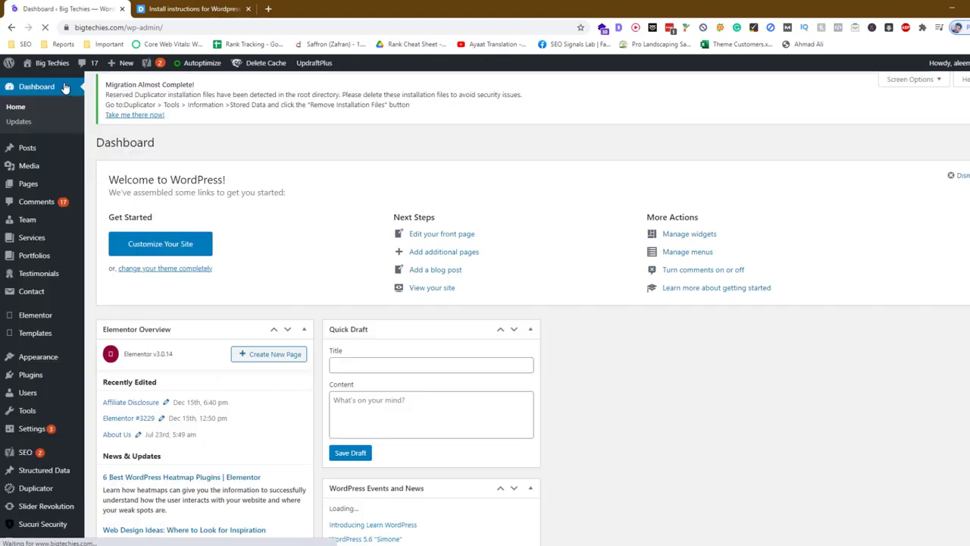
mouse_move(38, 374)
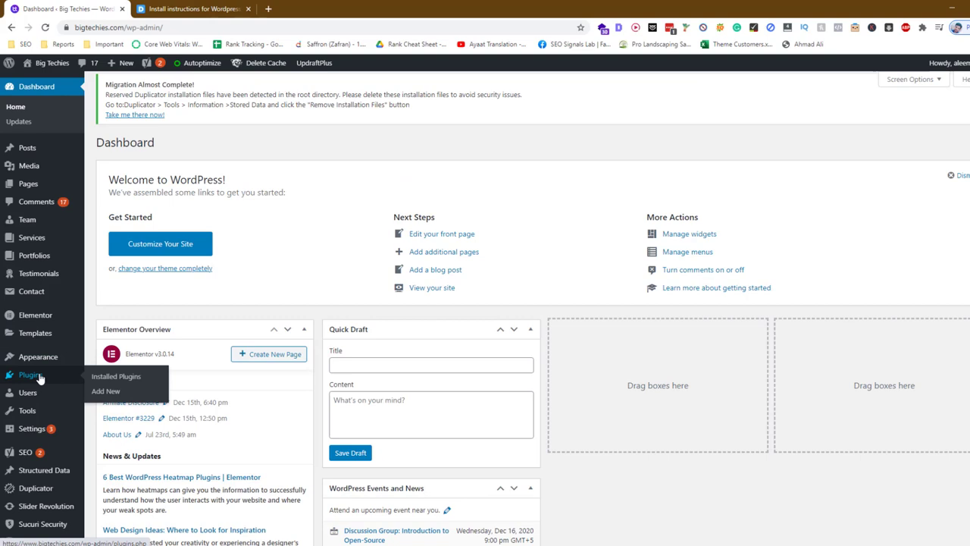
click(115, 376)
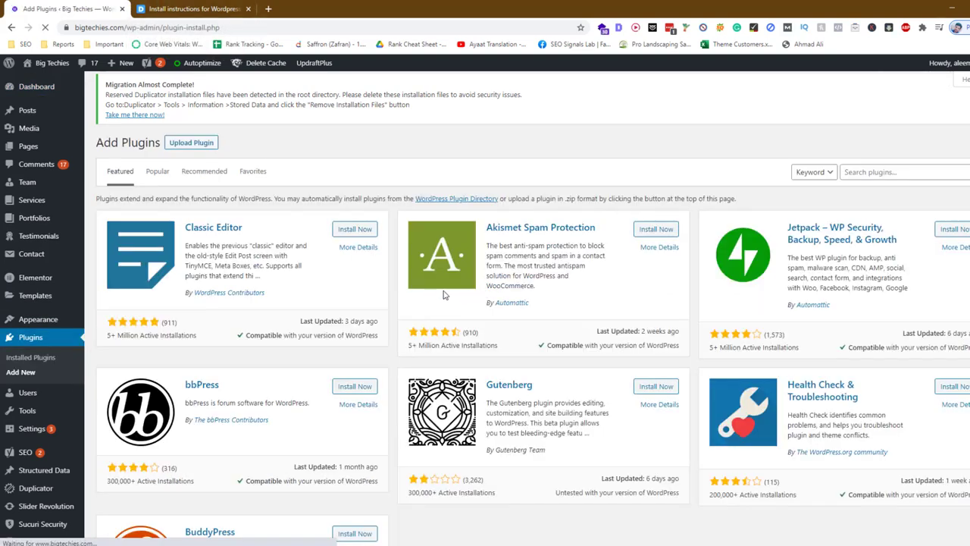
click(926, 172)
text(Disqus)
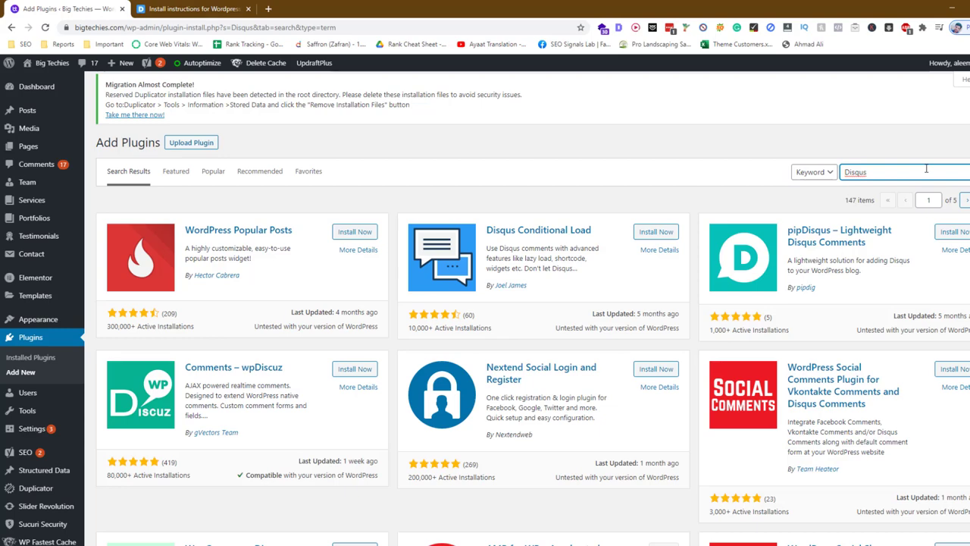
- Install and activate the Disqus Comment System plugin by Disqus
scroll(942, 221, down, 4)
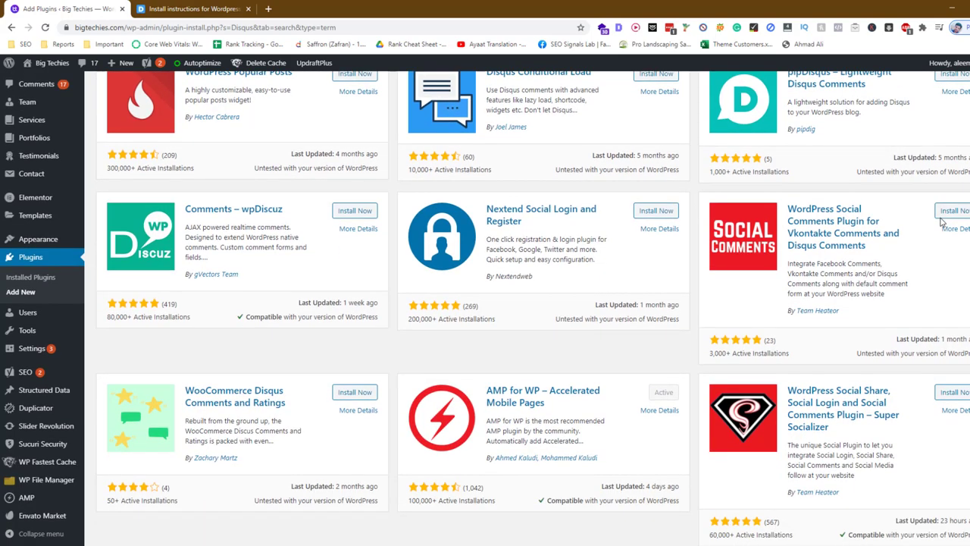
scroll(942, 221, down, 6)
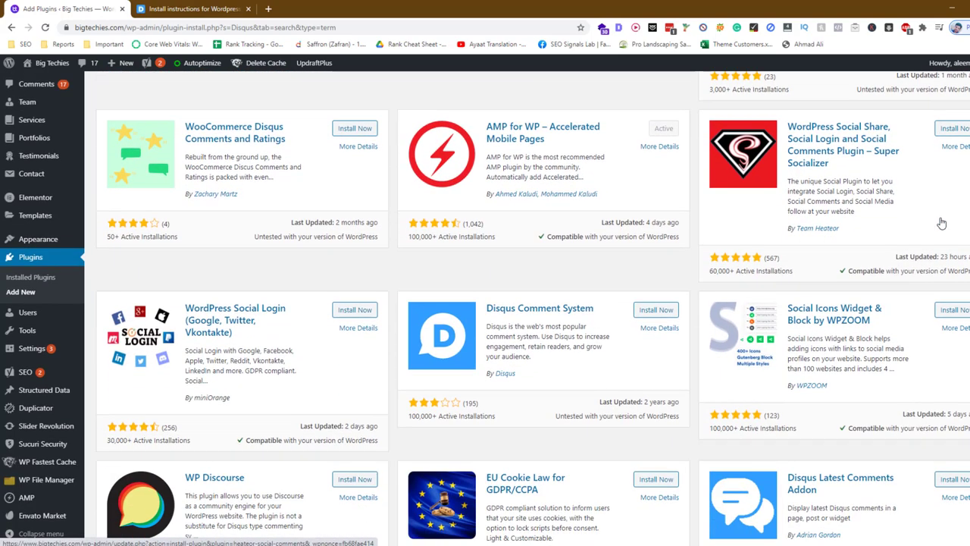
click(646, 311)
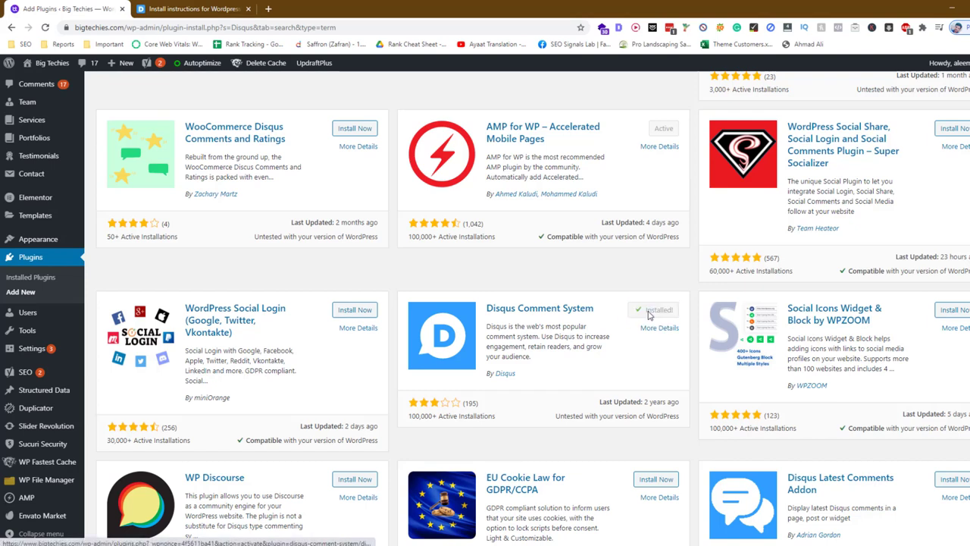
click(660, 310)
- Review the Disqus install instructions, then open the plugin's setup in WordPress and answer Yes to having a registered Disqus site
click(194, 8)
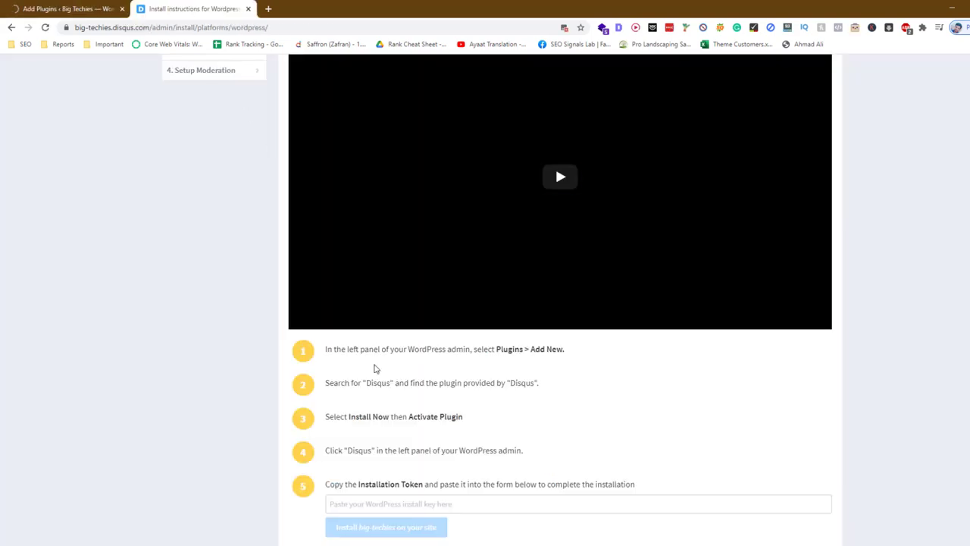
scroll(375, 368, down, 1)
scroll(372, 398, down, 1)
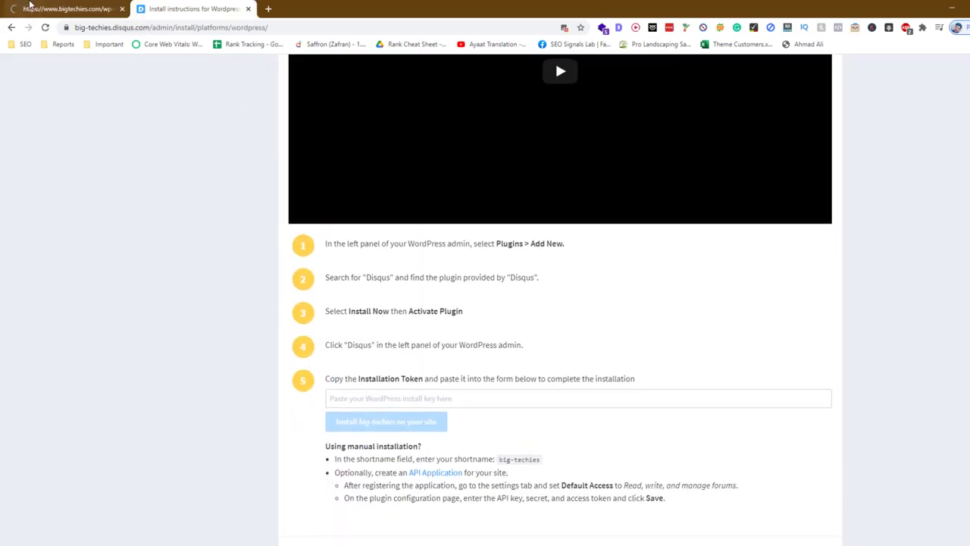
click(29, 8)
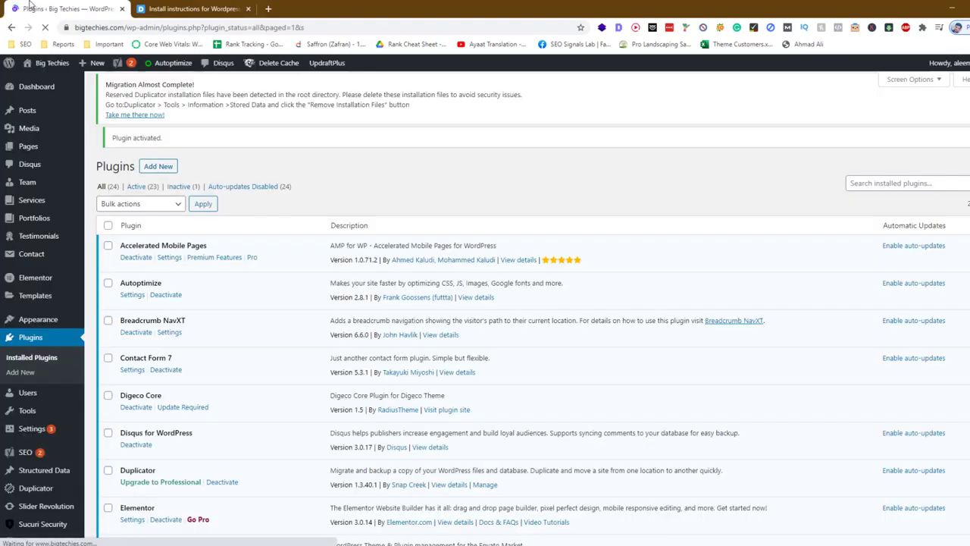
scroll(159, 333, down, 3)
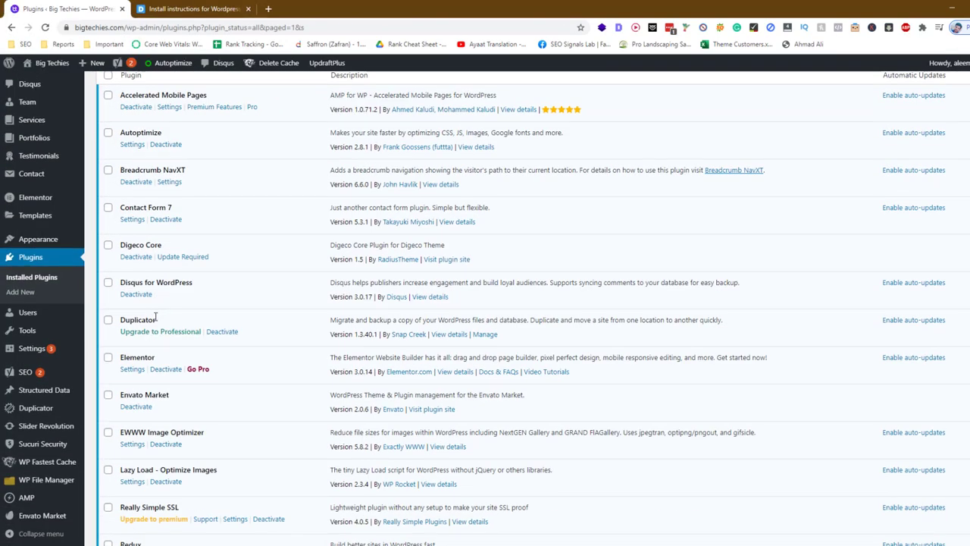
scroll(155, 318, up, 2)
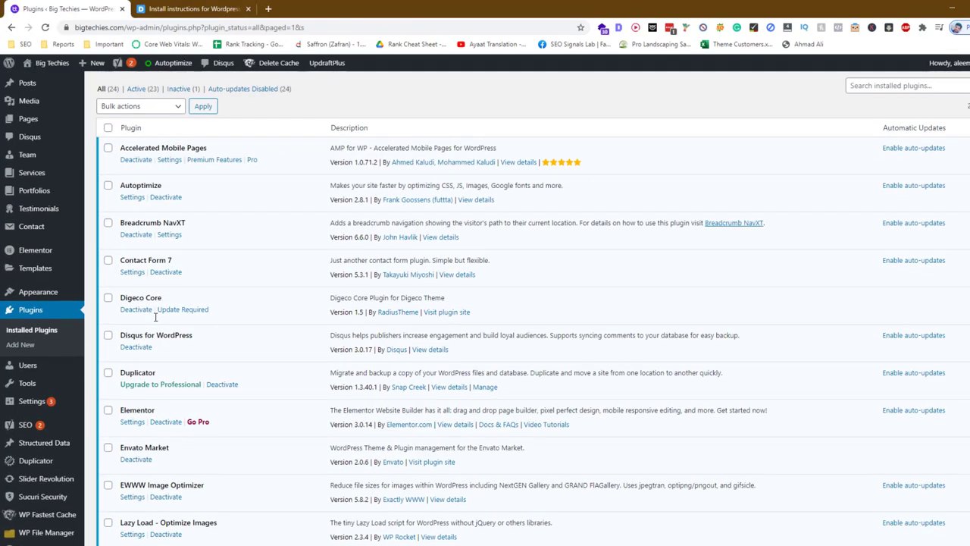
click(45, 165)
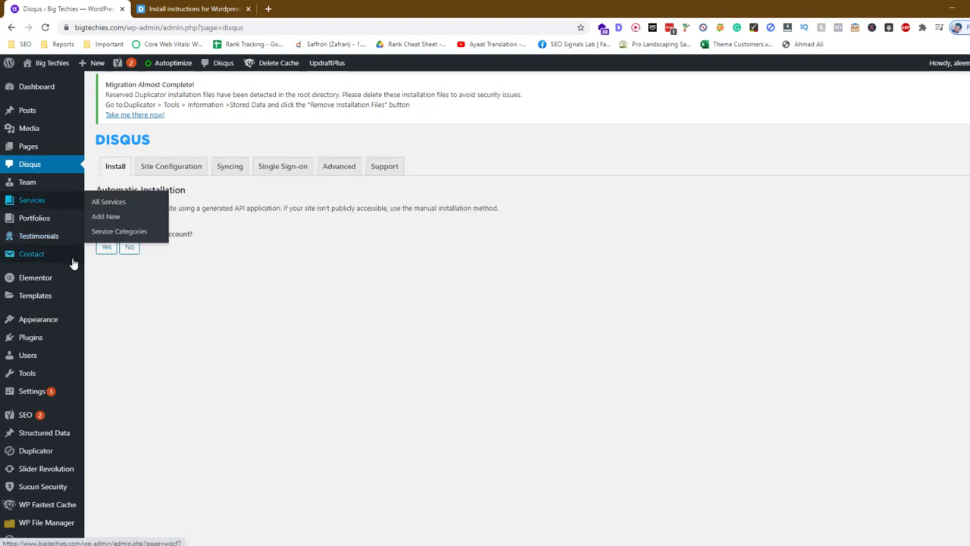
click(100, 251)
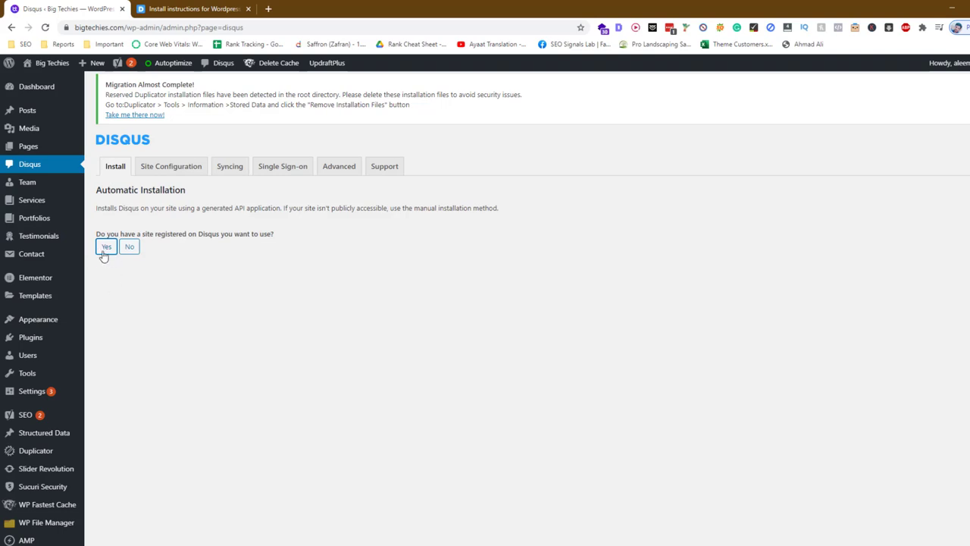
click(106, 251)
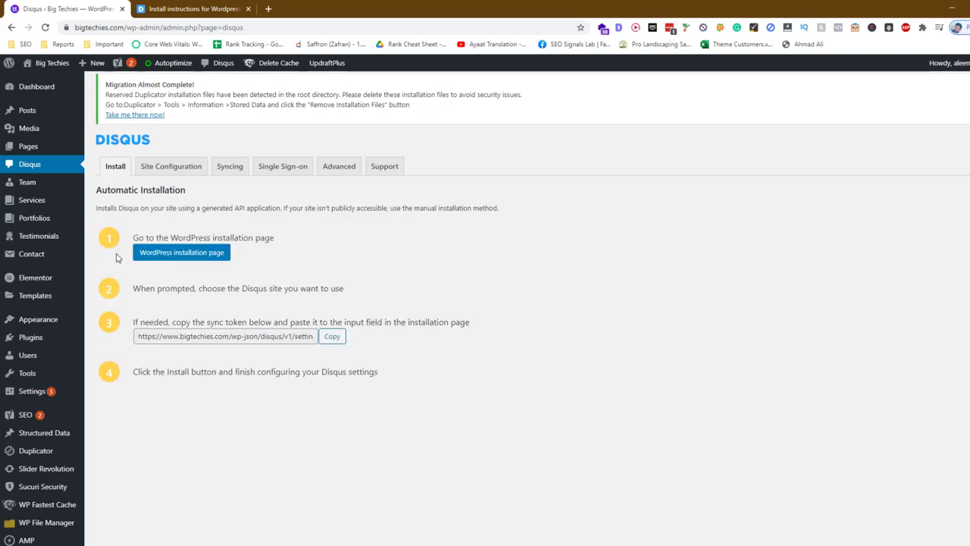
- Copy the sync token from WordPress, paste it into the Disqus installation token field, and install big-techies on the site
click(331, 337)
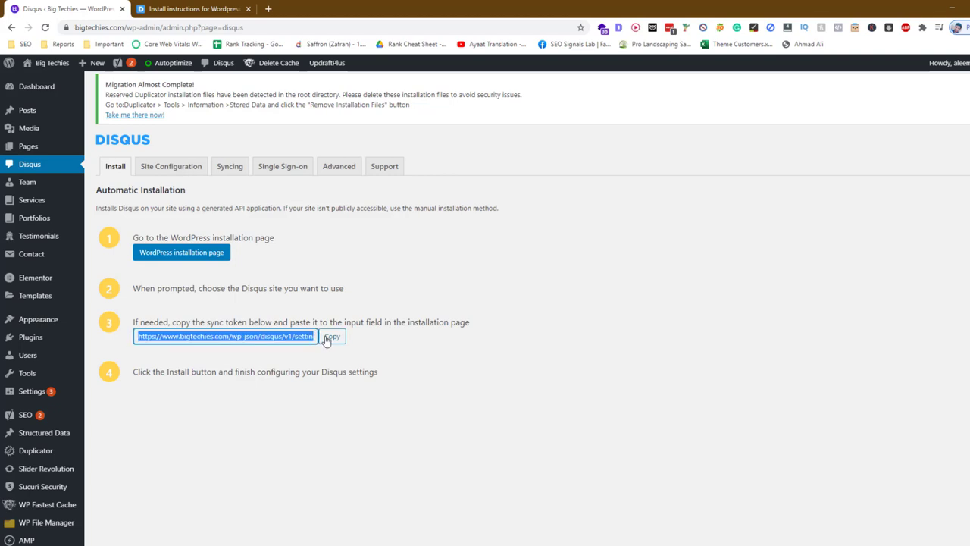
click(216, 10)
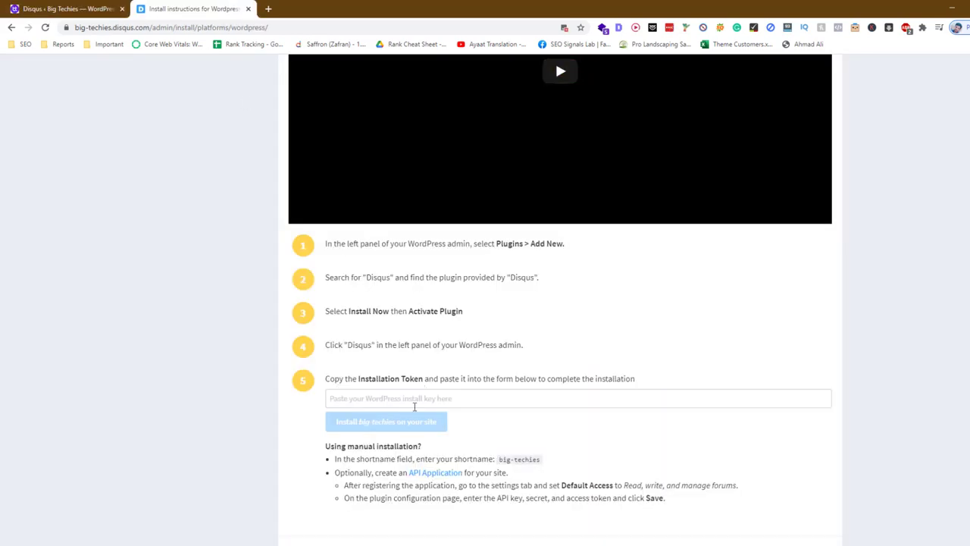
click(414, 402)
key(ctrl+v)
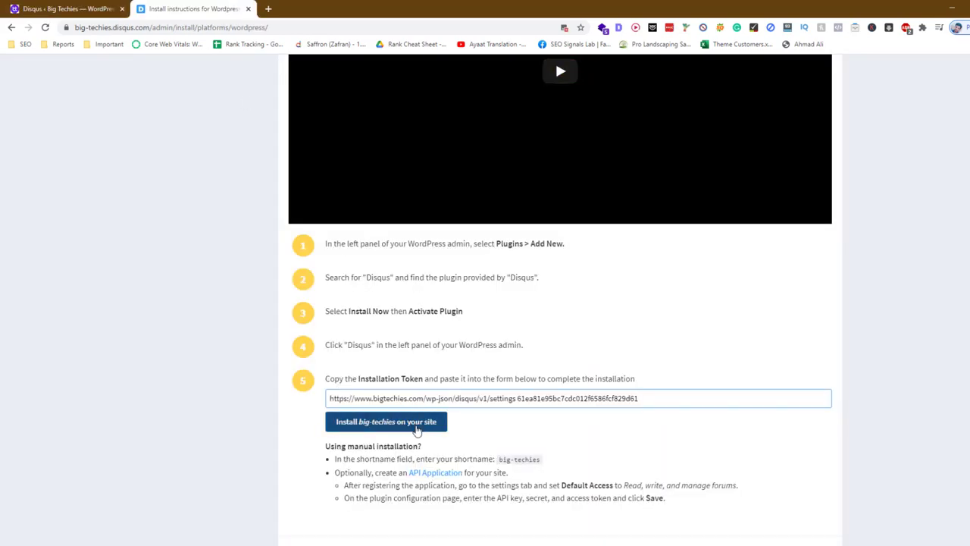
click(416, 428)
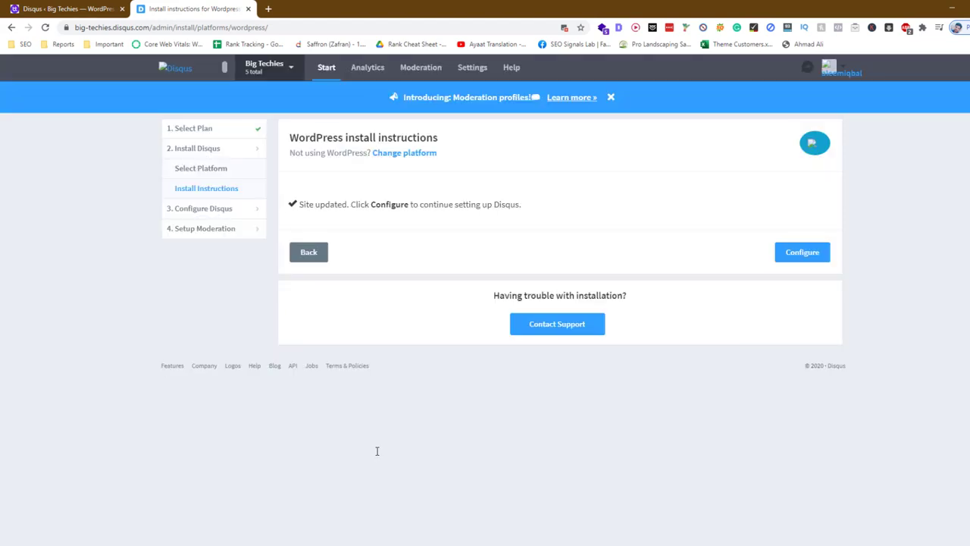
click(793, 260)
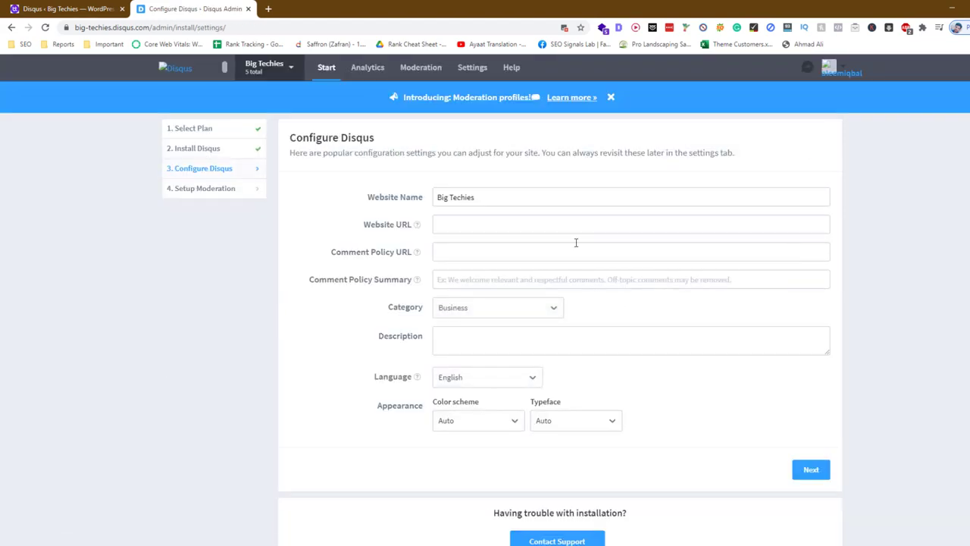
click(99, 10)
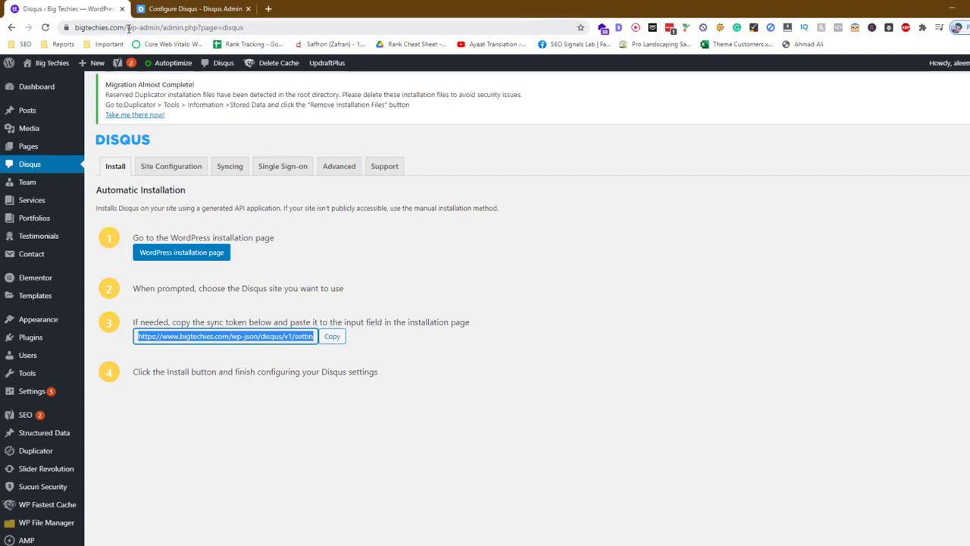
click(129, 28)
click(194, 8)
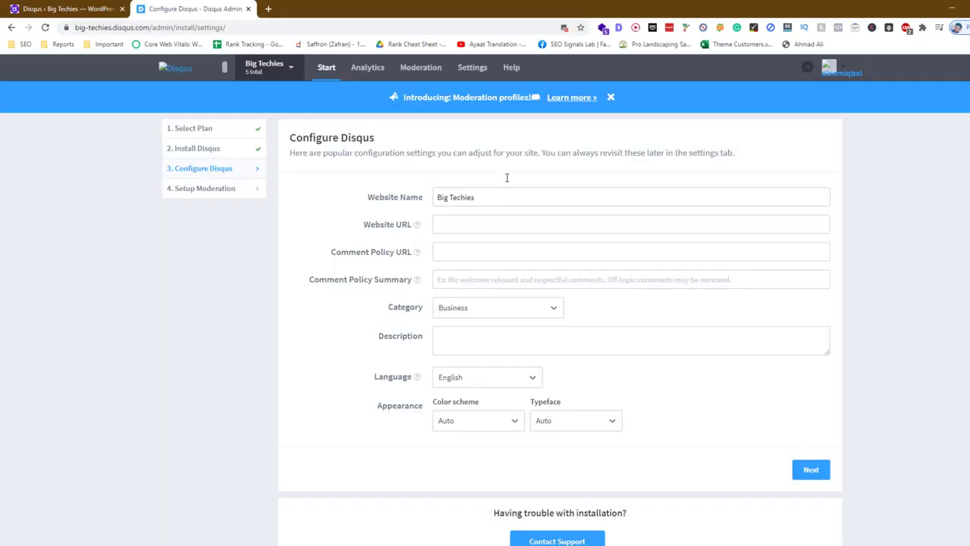
click(530, 232)
key(ctrl+v)
- Leave the comment policy and description fields empty, keep the other Disqus configuration defaults, and continue to the moderation setup
click(516, 258)
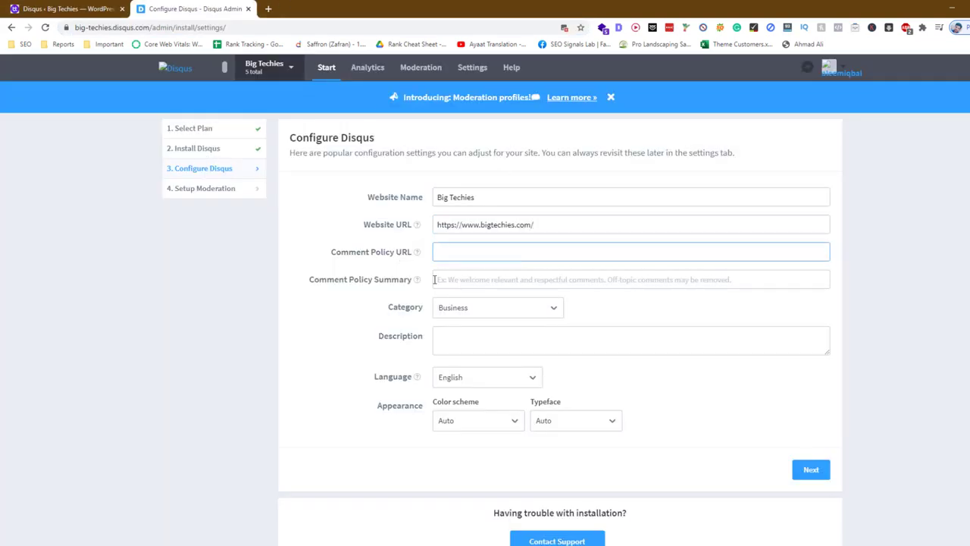
mouse_move(410, 262)
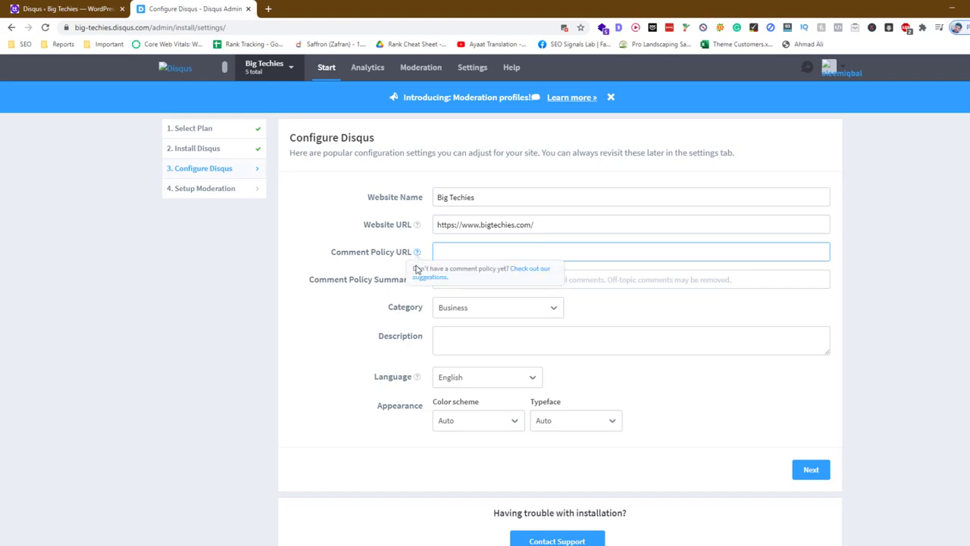
click(462, 337)
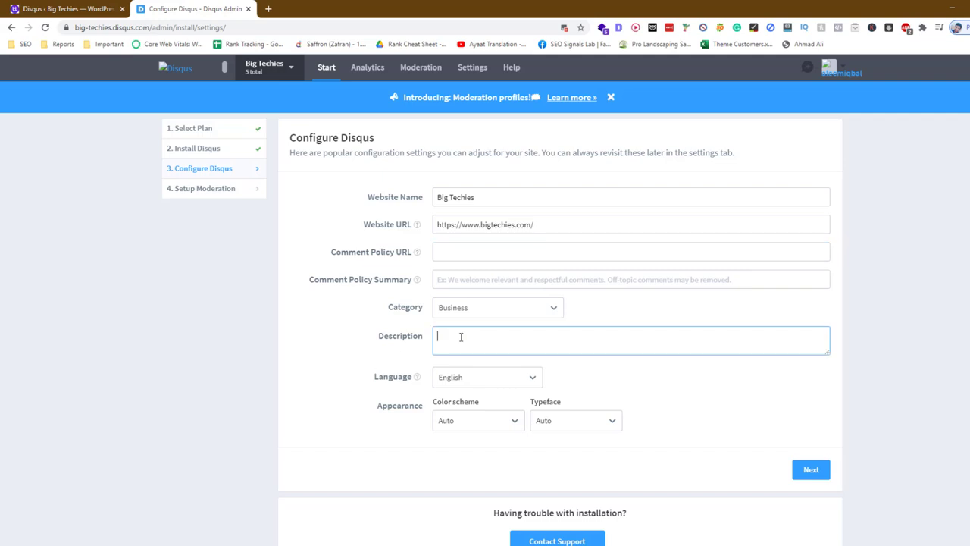
scroll(470, 364, down, 1)
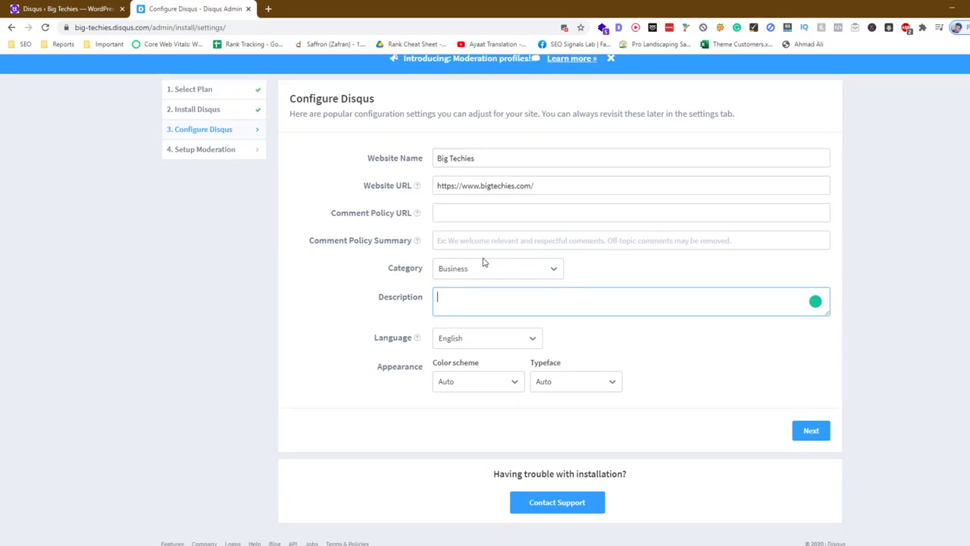
click(811, 430)
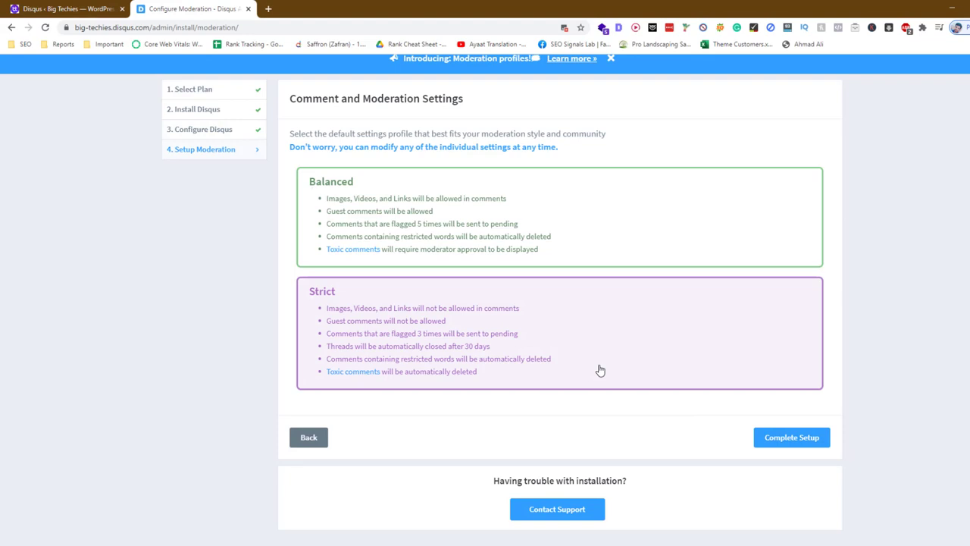
- Review the Balanced and Strict moderation profiles, complete the Disqus setup, and dismiss the setup guide
drag(600, 370, 541, 273)
click(237, 314)
click(784, 441)
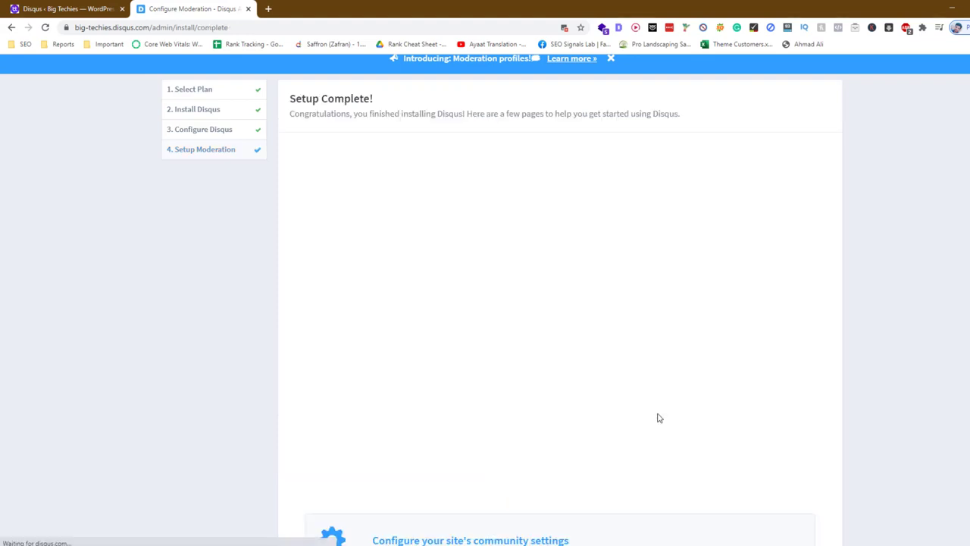
scroll(641, 453, down, 4)
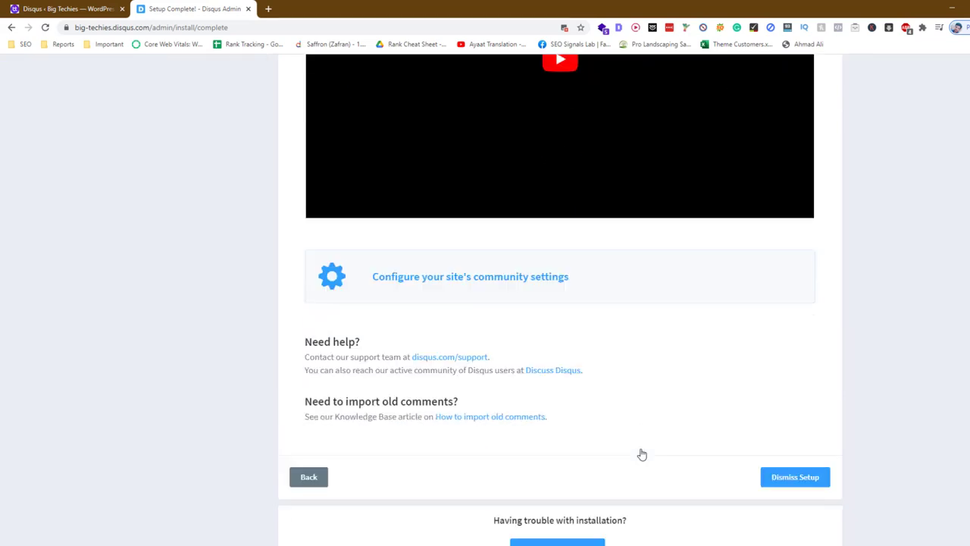
click(774, 431)
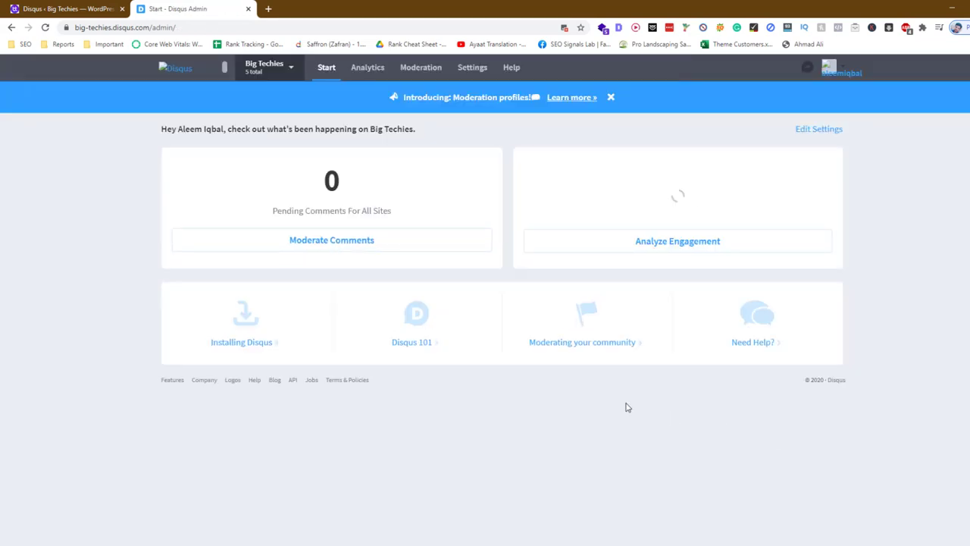
- Reload the Disqus plugin page in WordPress and examine its site configuration, advanced, single sign-on, syncing and reinstall settings
click(66, 9)
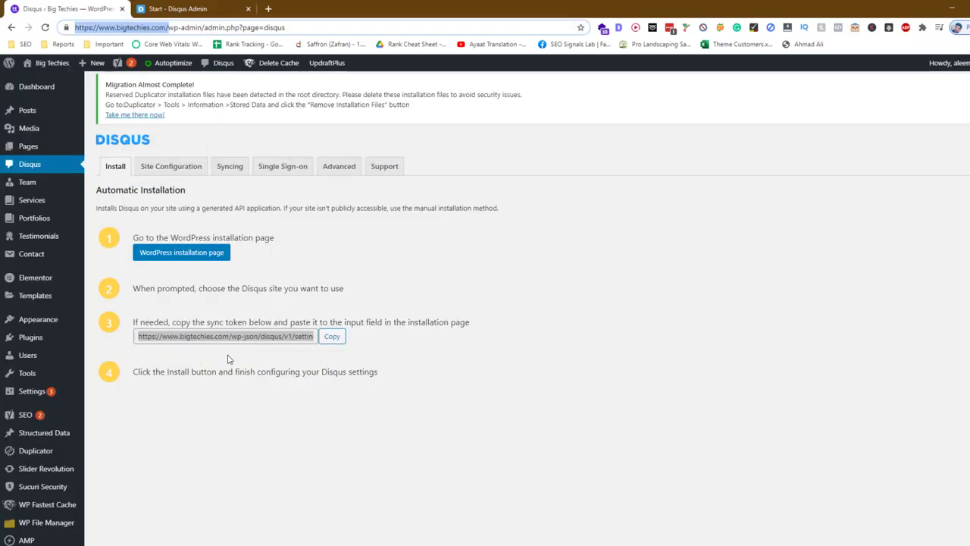
click(52, 165)
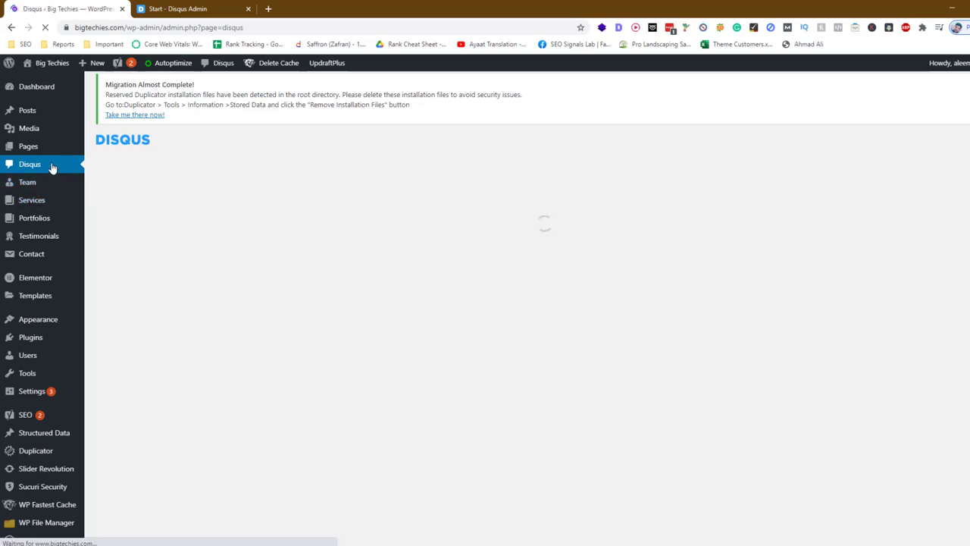
scroll(243, 369, down, 3)
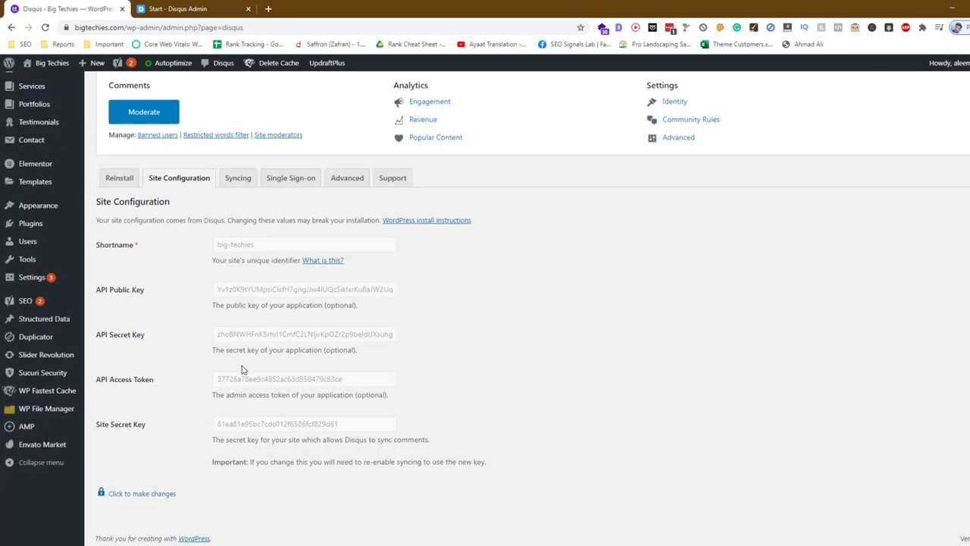
click(348, 178)
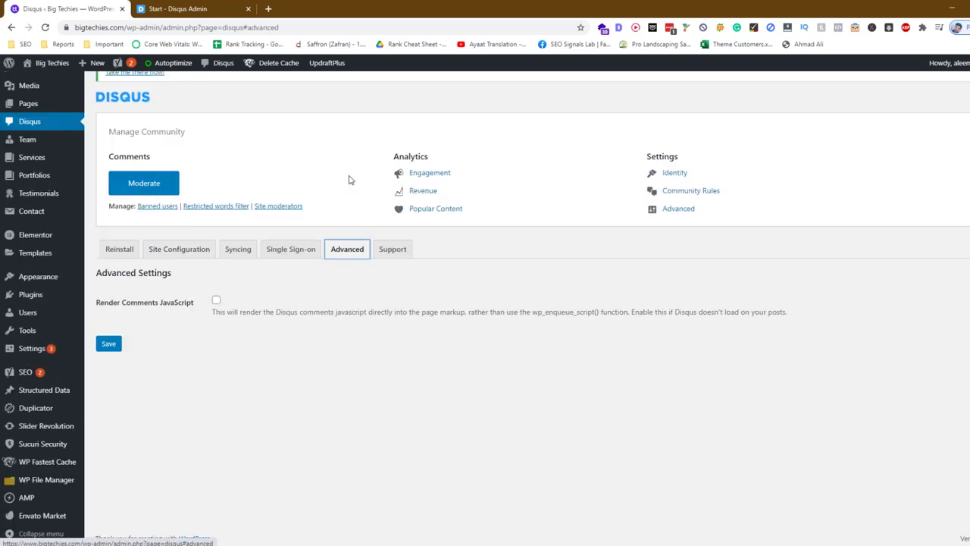
click(310, 252)
click(239, 253)
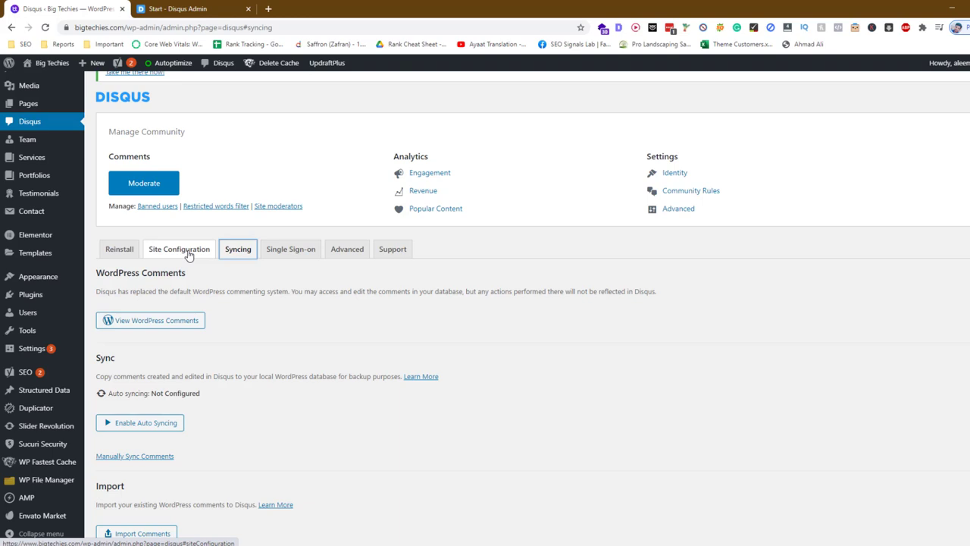
click(188, 255)
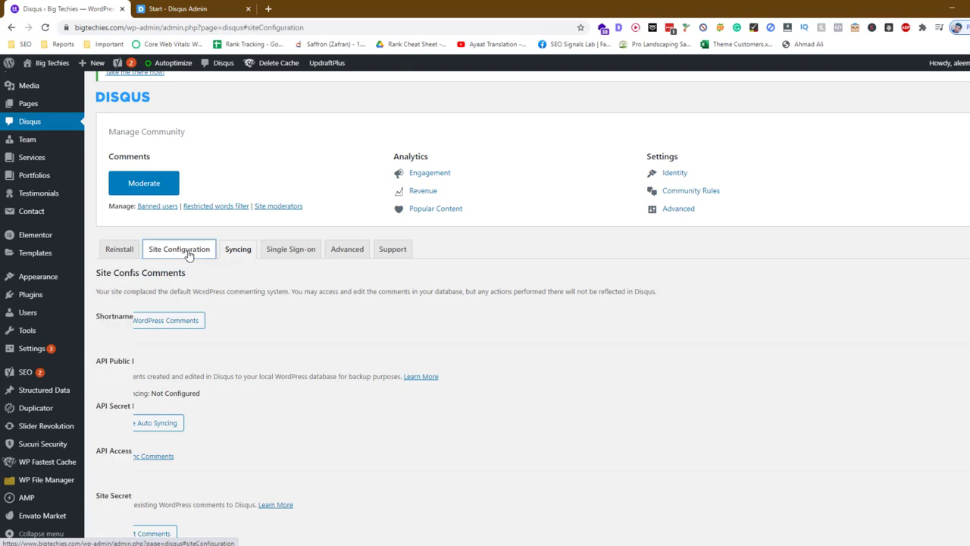
click(138, 258)
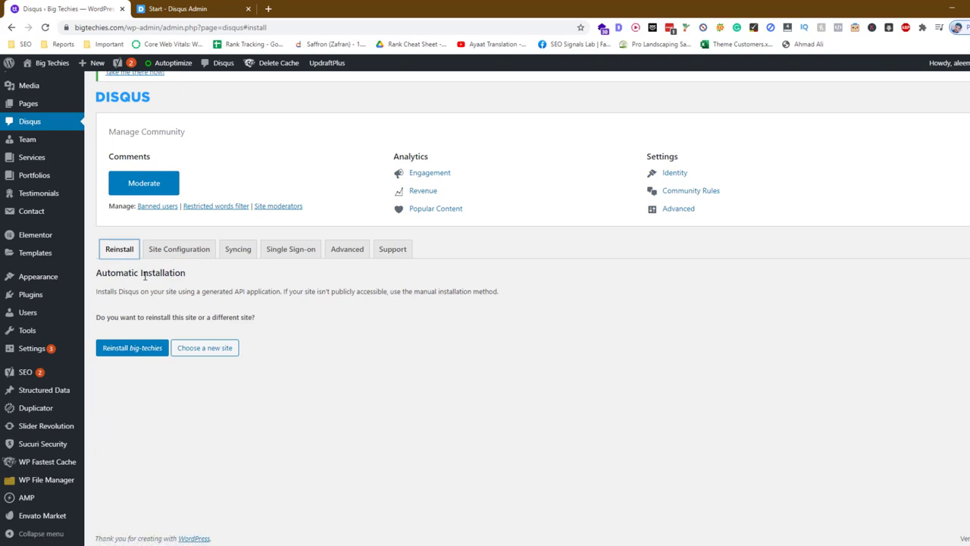
- Search the WordPress plugin directory for Disqus, then install and activate the Disqus Conditional Load plugin
click(106, 310)
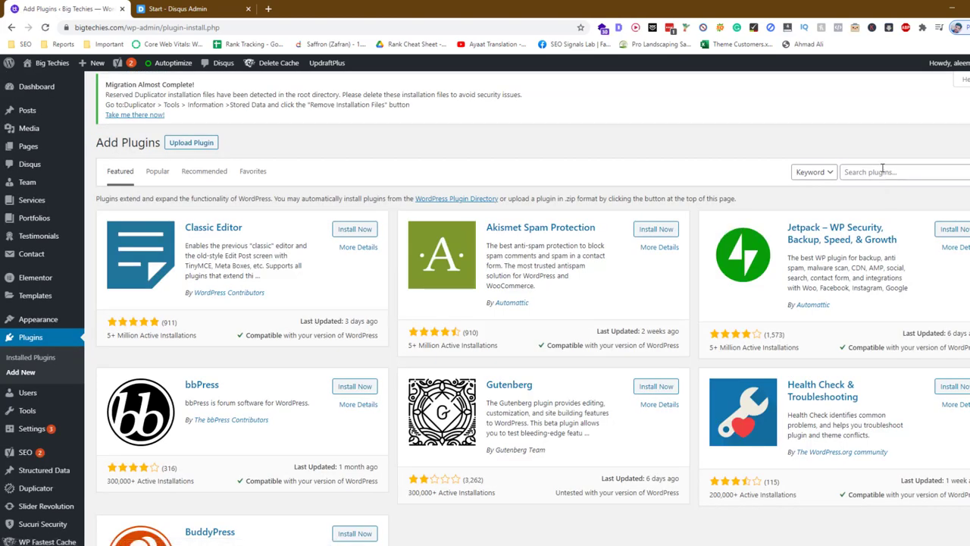
click(877, 173)
text(Disqus)
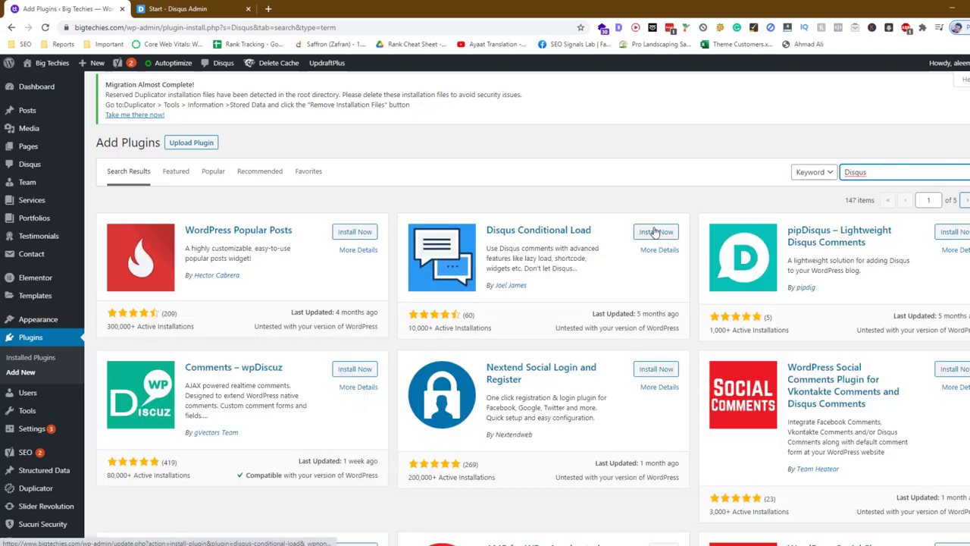
click(651, 232)
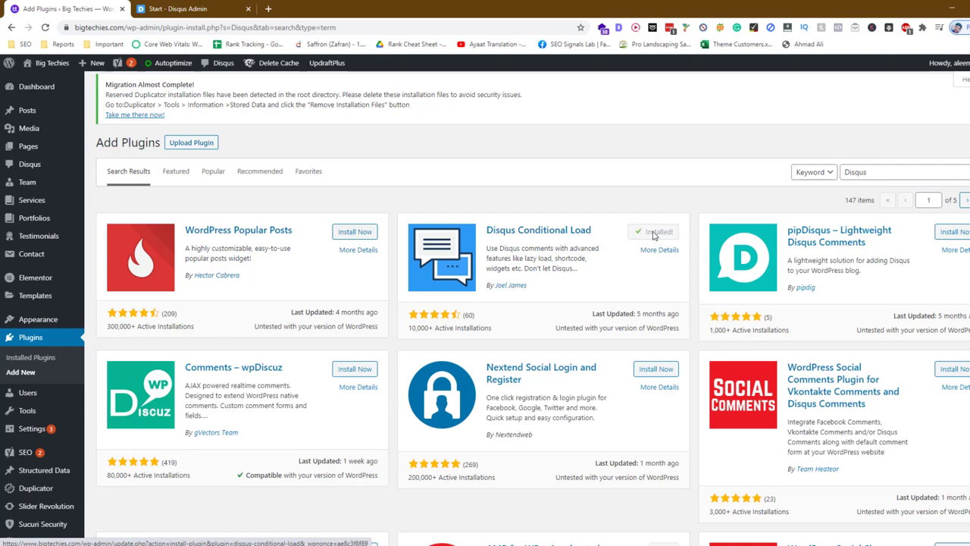
click(654, 234)
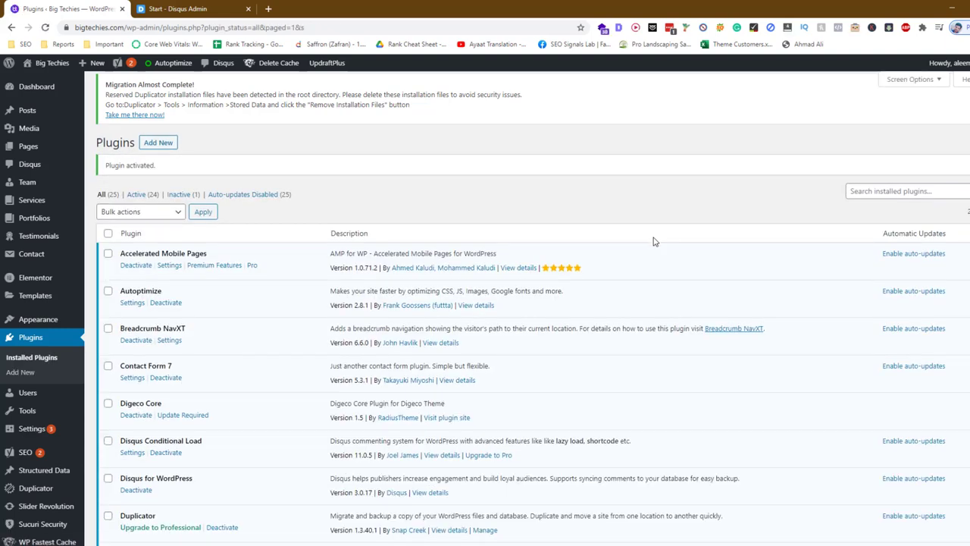
- Find and open the DCL Settings page of the Disqus Conditional Load plugin
scroll(150, 437, down, 2)
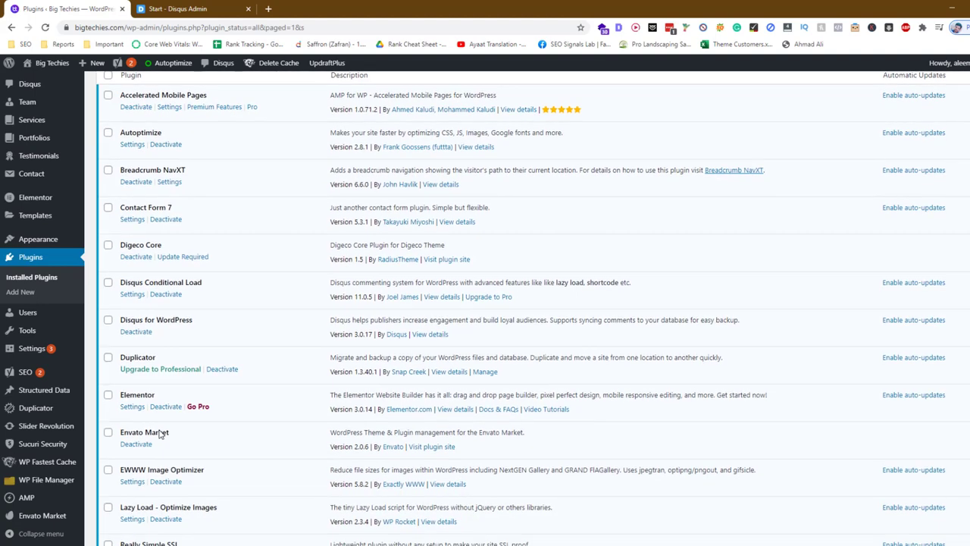
mouse_move(52, 351)
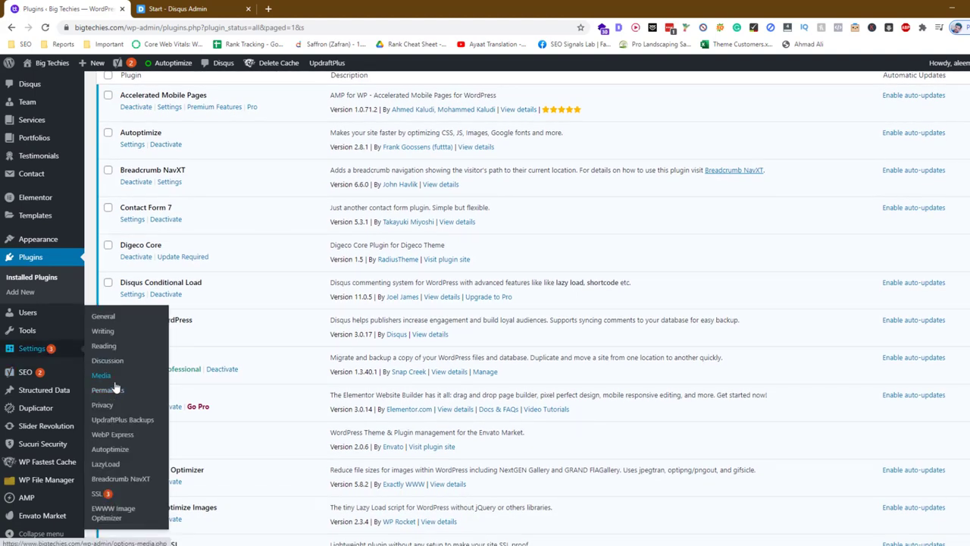
scroll(279, 433, up, 3)
mouse_move(72, 172)
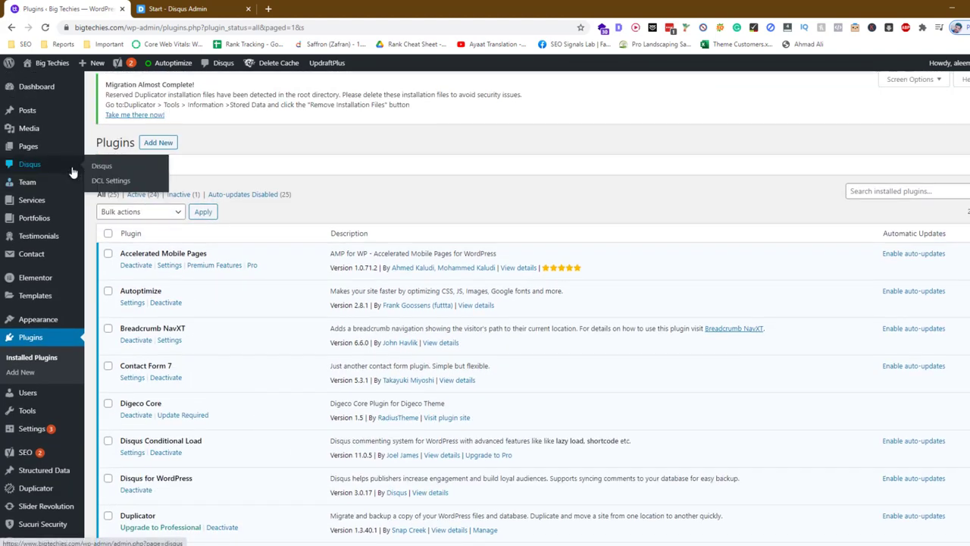
click(110, 182)
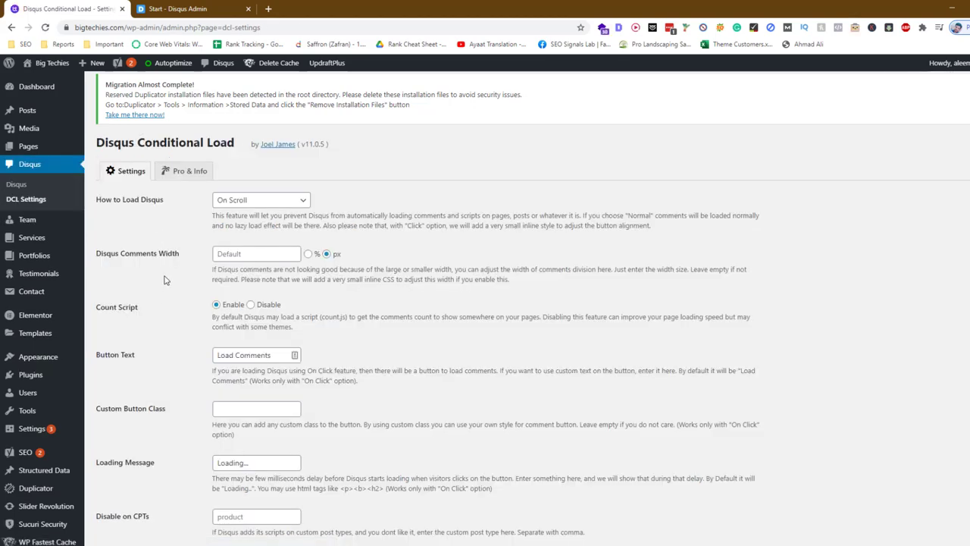
- Keep How to Load Disqus at On Scroll, review the remaining Disqus Conditional Load options, and save all changes
click(221, 201)
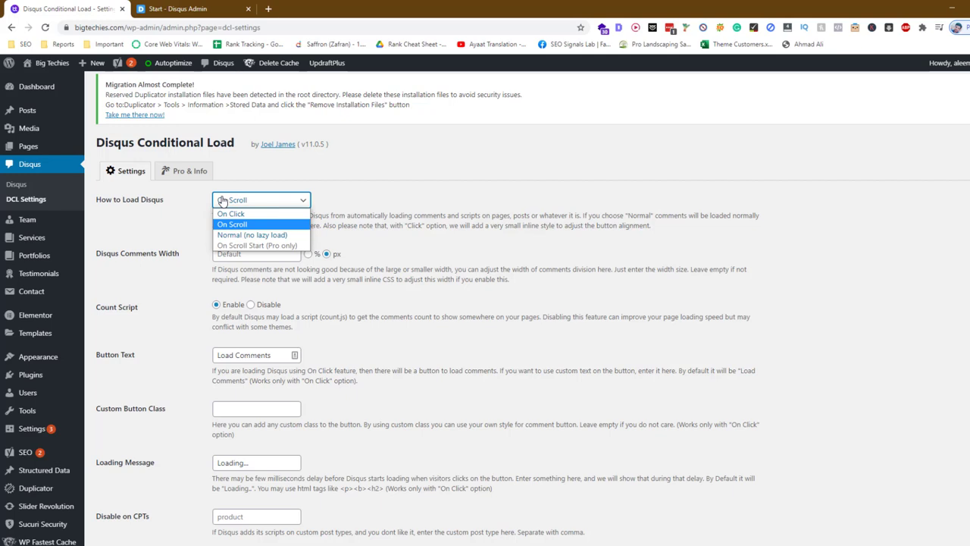
click(221, 201)
scroll(178, 258, down, 2)
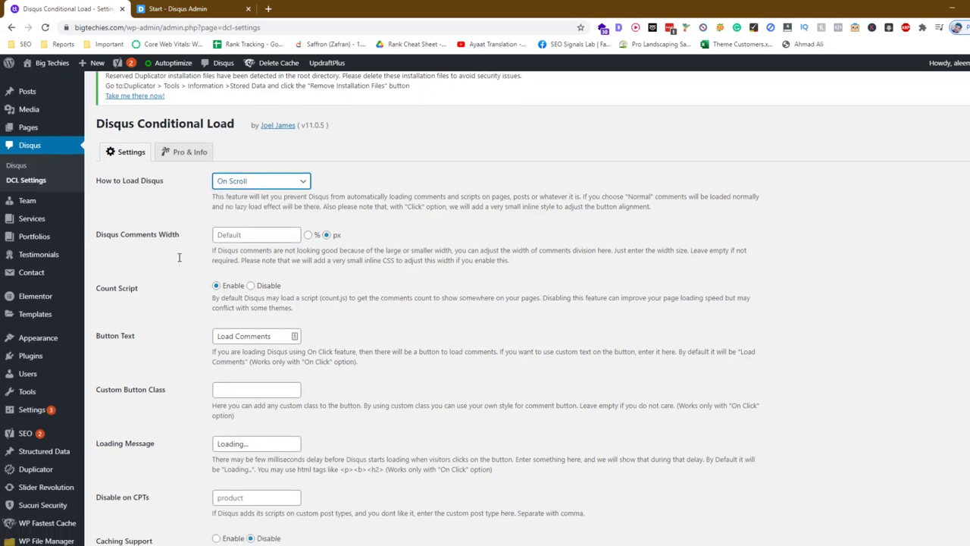
scroll(179, 258, down, 2)
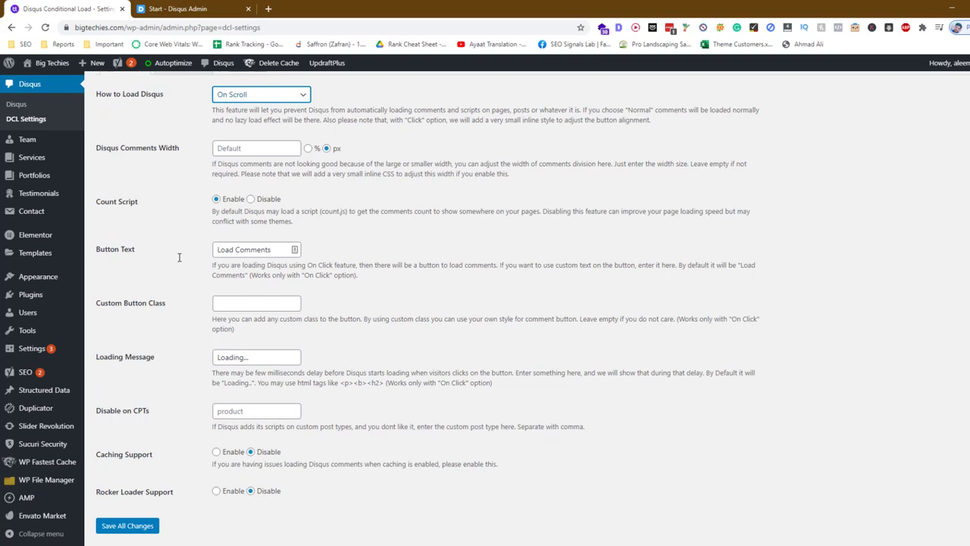
scroll(178, 258, up, 2)
scroll(178, 258, down, 3)
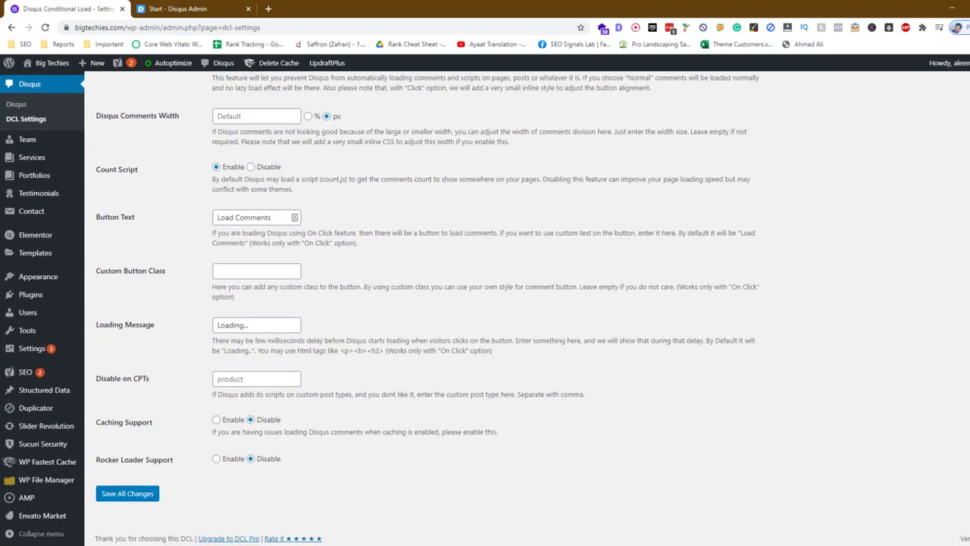
click(126, 500)
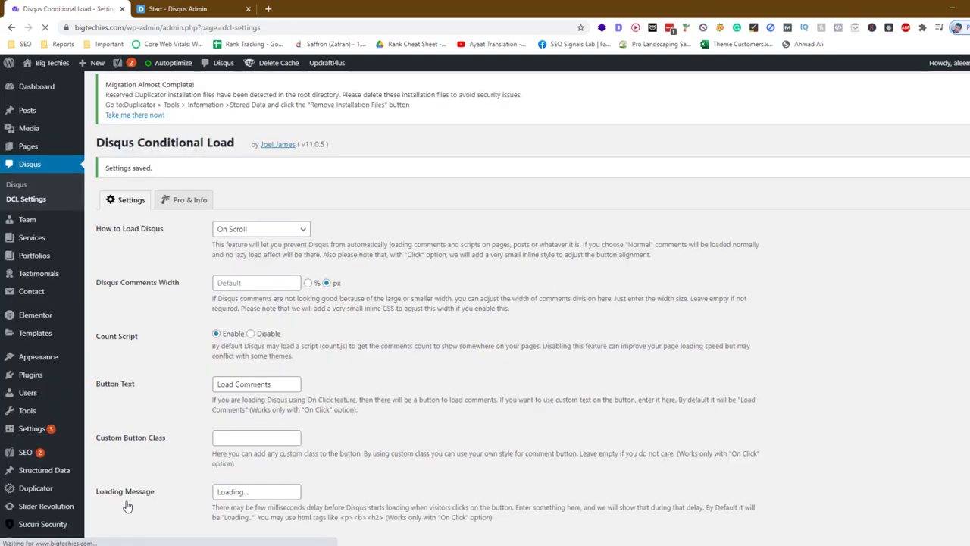
scroll(127, 506, down, 3)
scroll(186, 503, up, 3)
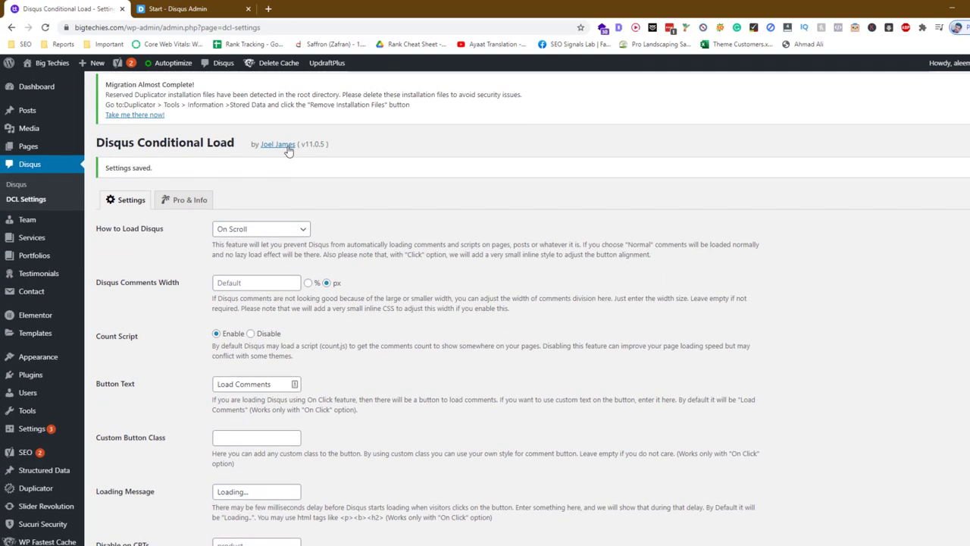